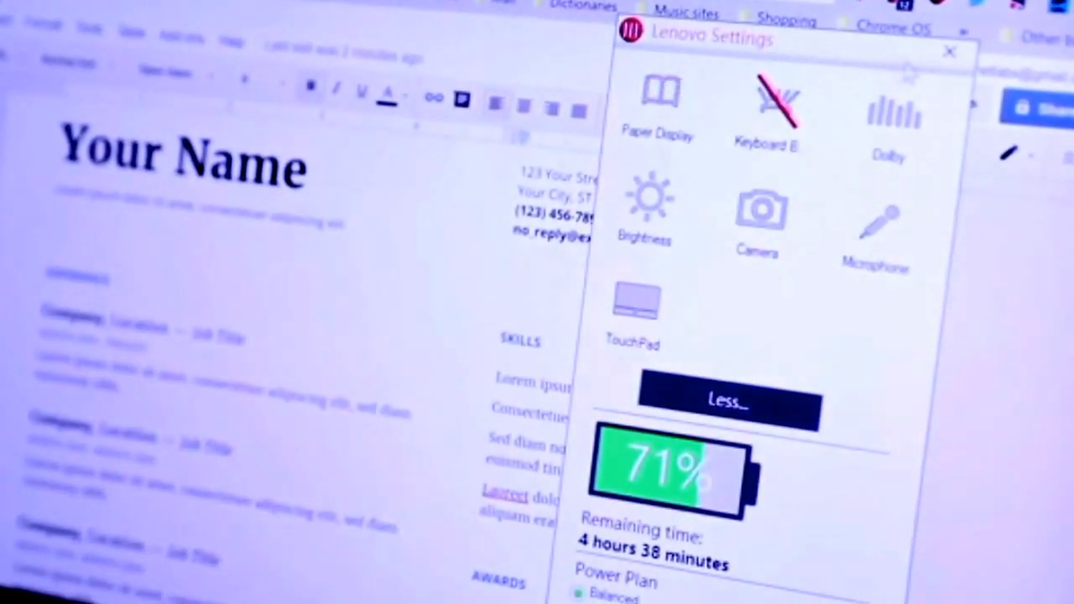
left_click(950, 52)
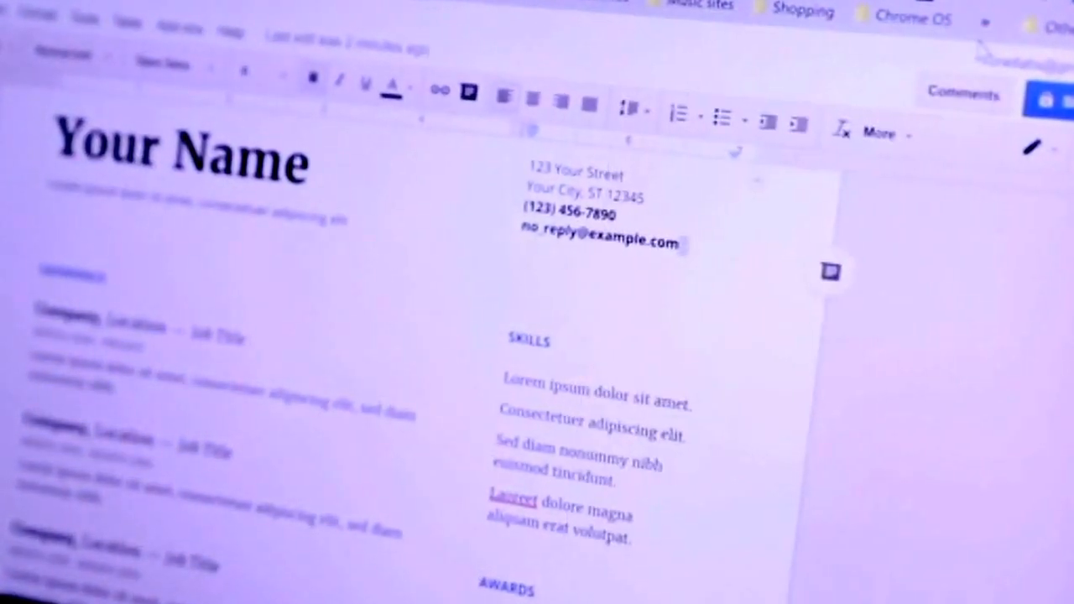